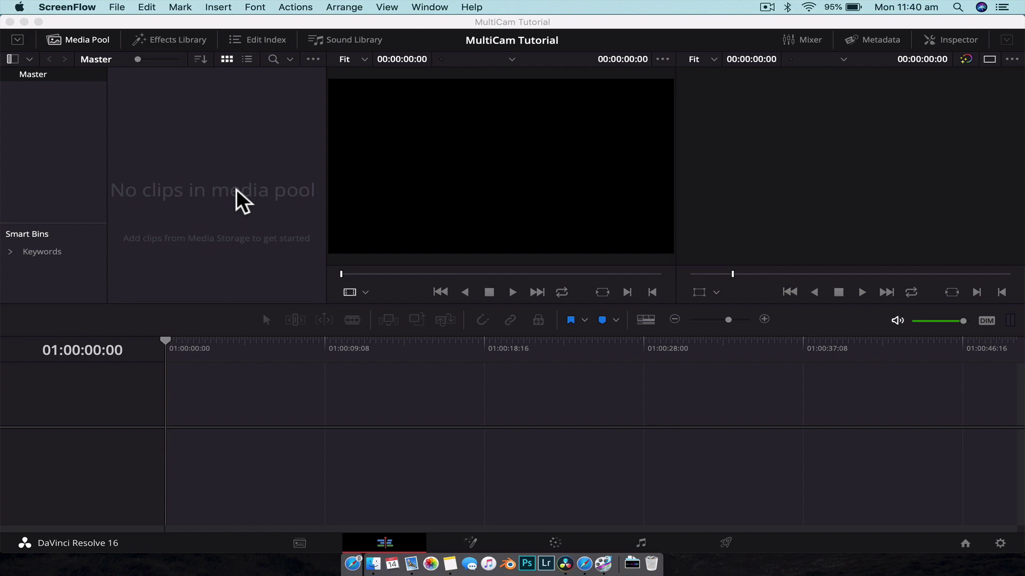
Import nikonvideo.MOV, iphonevideo.MOV and mainaudio.WAV into the media pool, keeping the project frame rate
{"action": "left_click", "coordinate": [236, 188]}
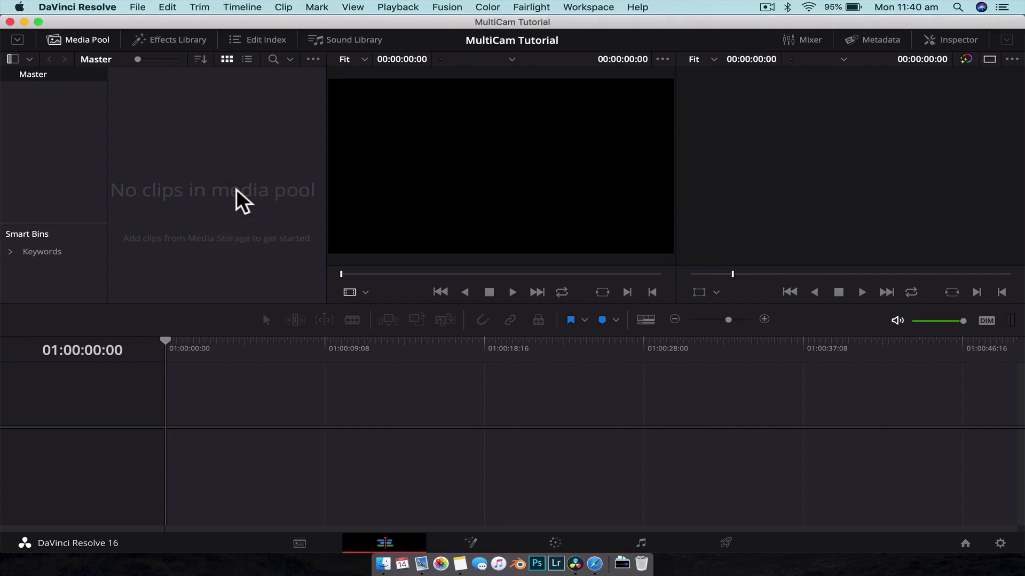
{"action": "key", "text": "super+i"}
{"action": "left_click_drag", "start_coordinate": [419, 133], "coordinate": [391, 51]}
{"action": "key", "text": "Return"}
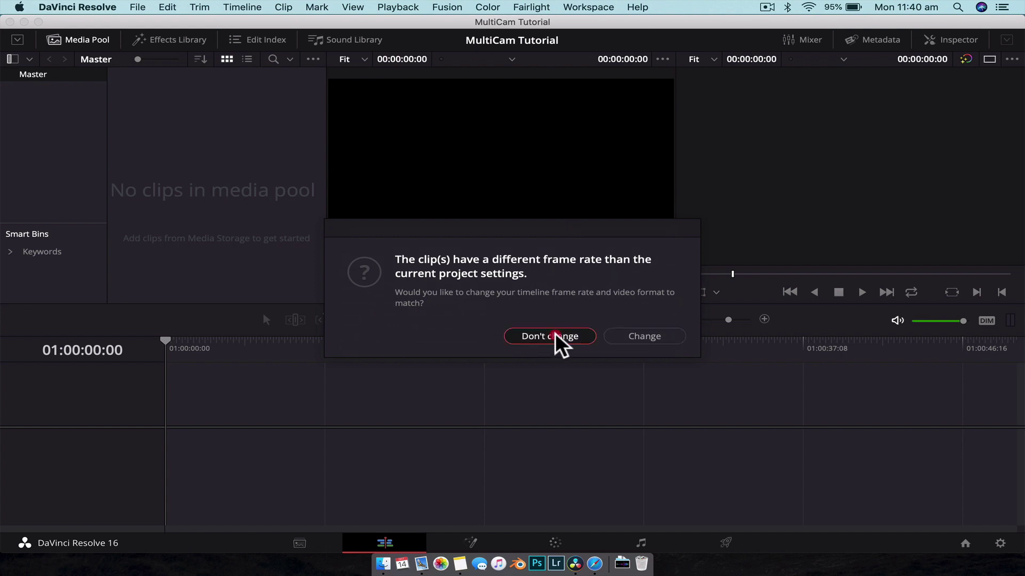
{"action": "left_click", "coordinate": [559, 343]}
Preview the Nikon, iPhone and main audio clips in the source viewer
{"action": "left_click", "coordinate": [192, 177]}
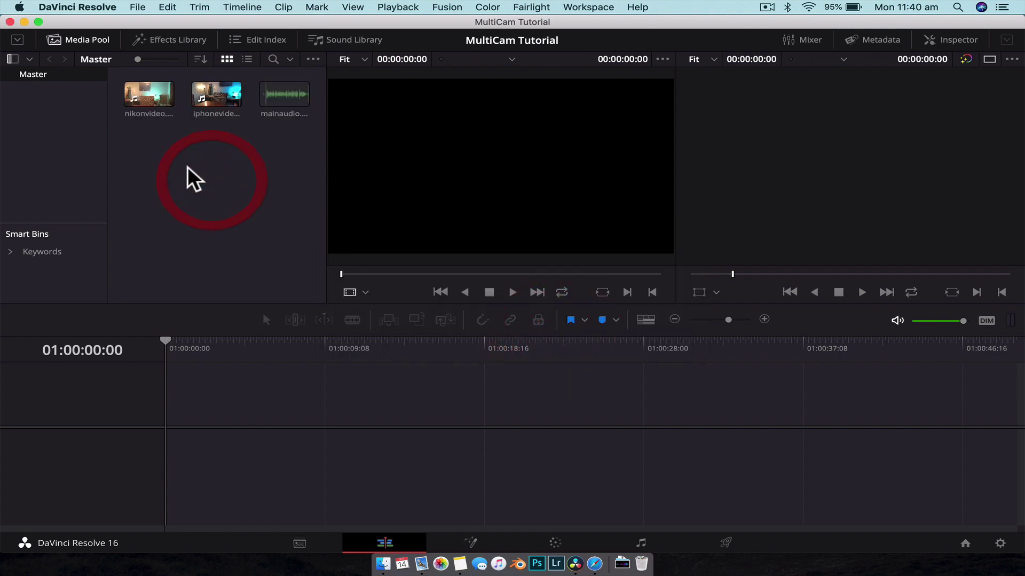
{"action": "left_click", "coordinate": [151, 111]}
{"action": "left_click_drag", "start_coordinate": [410, 275], "coordinate": [341, 270]}
{"action": "left_click", "coordinate": [228, 103]}
{"action": "left_click", "coordinate": [277, 101]}
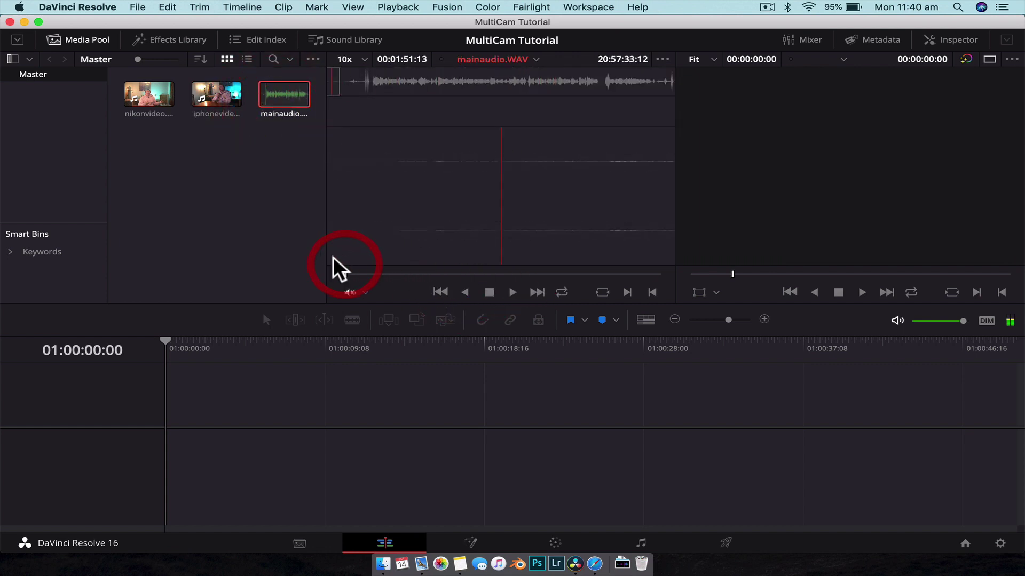
{"action": "left_click", "coordinate": [225, 185]}
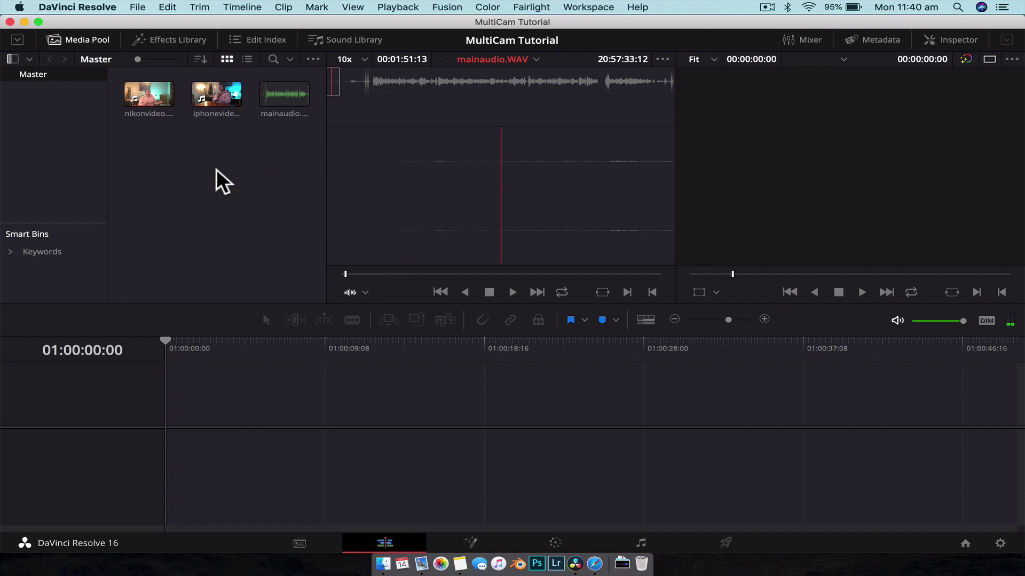
Start a new multicam clip from all three clips and name it Intro
{"action": "left_click_drag", "start_coordinate": [134, 144], "coordinate": [307, 94]}
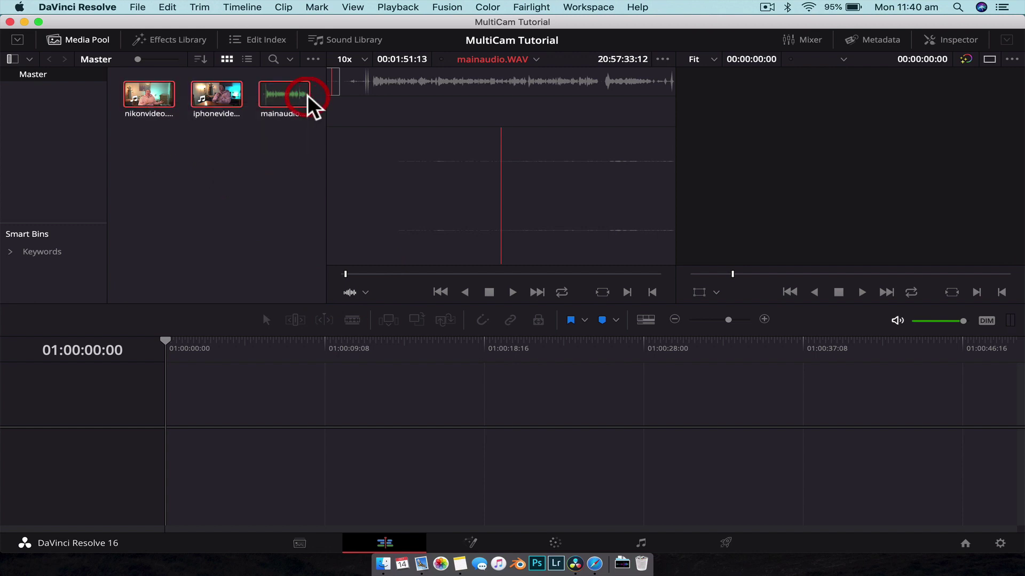
{"action": "right_click", "coordinate": [221, 92]}
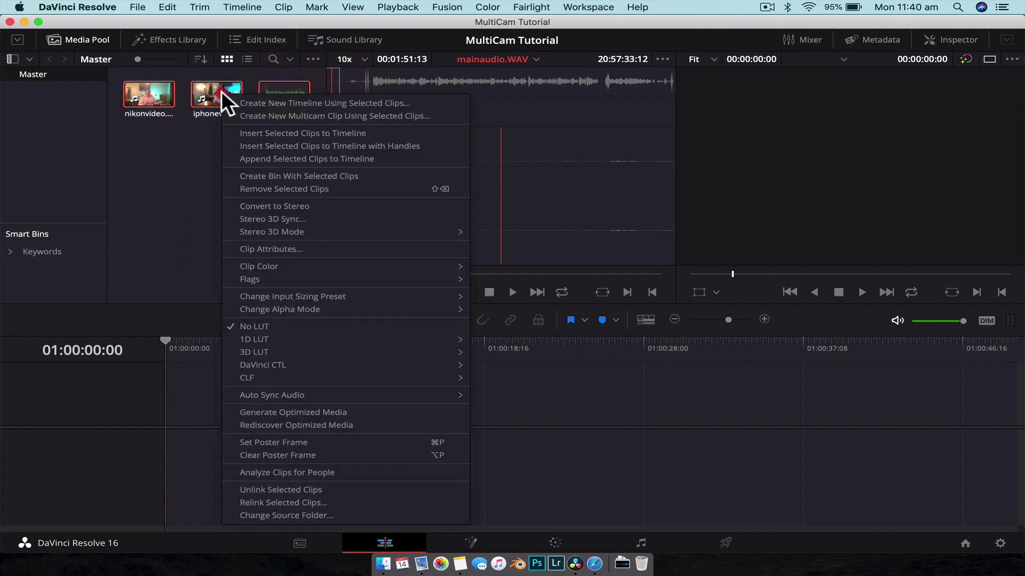
{"action": "left_click", "coordinate": [283, 115]}
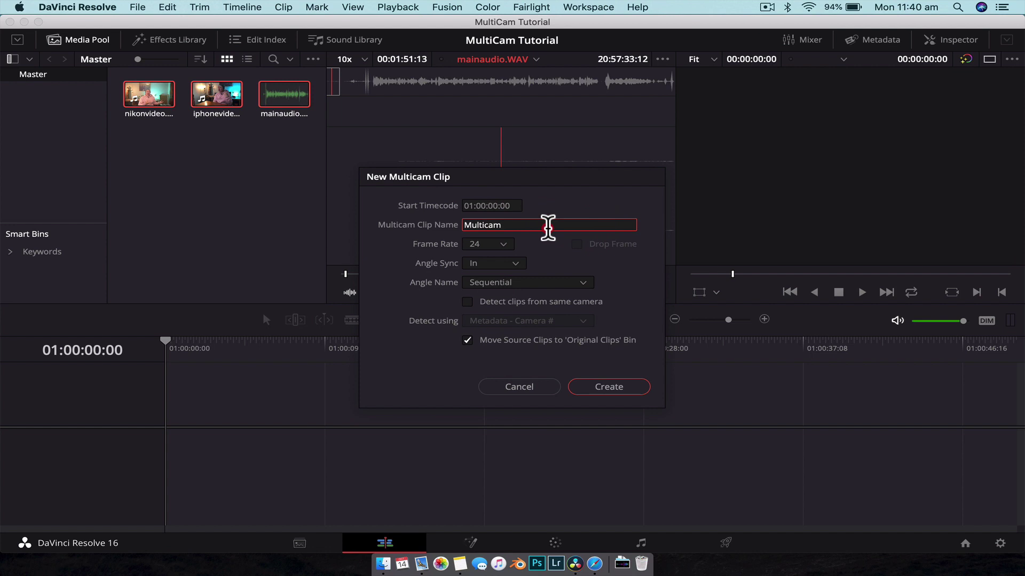
{"action": "left_click_drag", "start_coordinate": [548, 228], "coordinate": [465, 229]}
{"action": "key", "text": "BackSpace"}
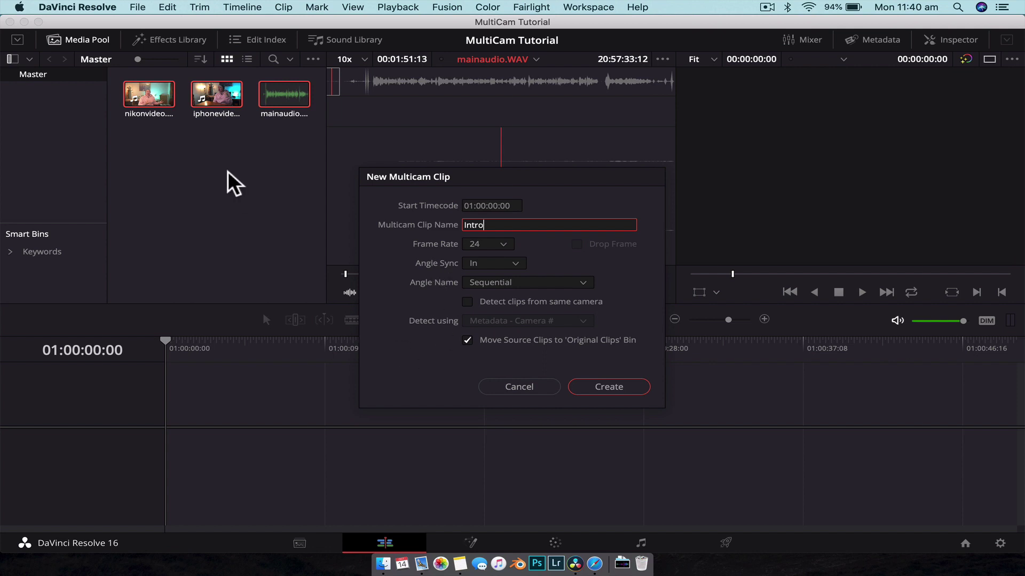
Set Angle Sync to Sound and Angle Name to Metadata - Camera, then create the clip
{"action": "left_click", "coordinate": [520, 263]}
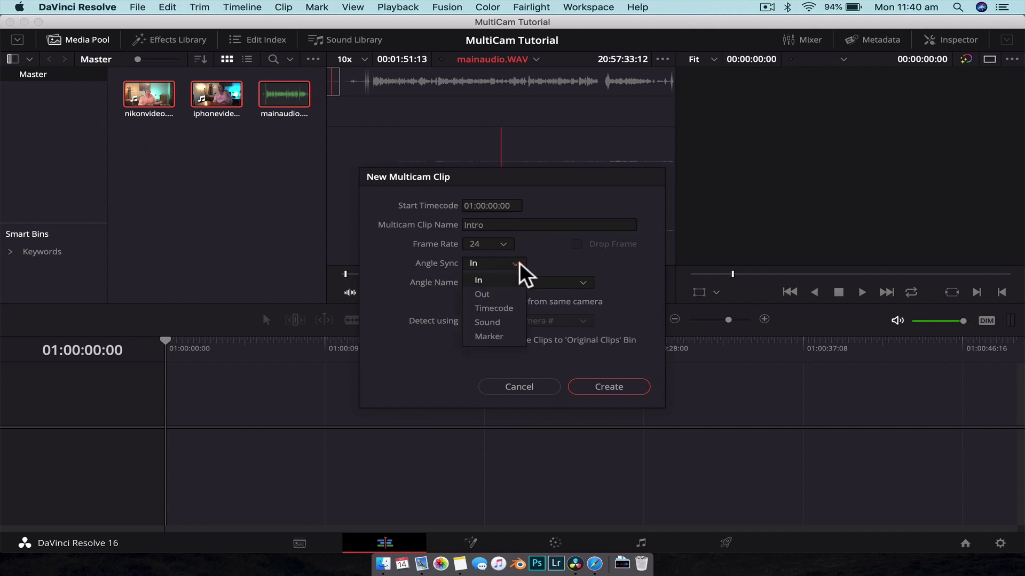
{"action": "left_click", "coordinate": [486, 322]}
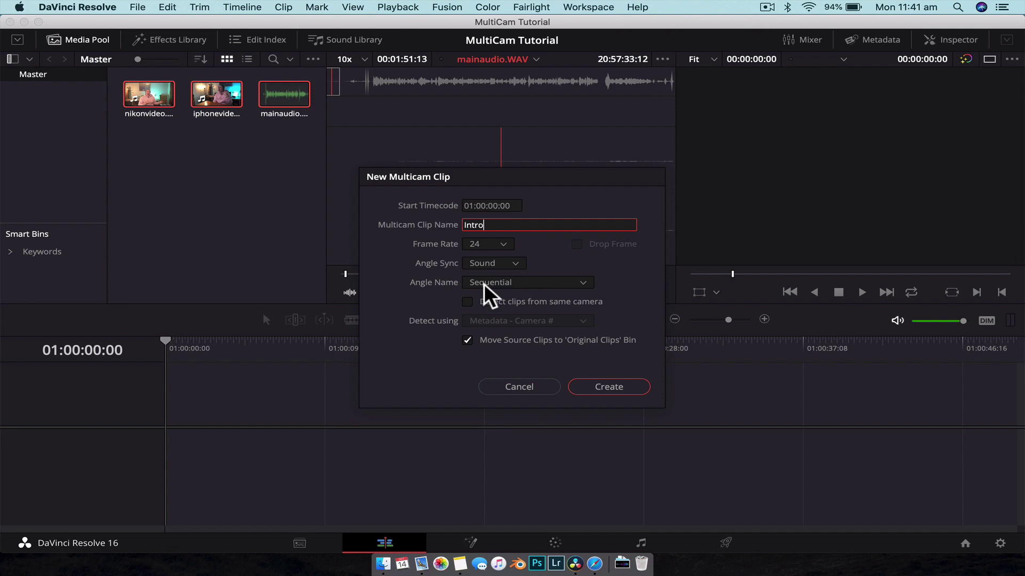
{"action": "left_click", "coordinate": [490, 288]}
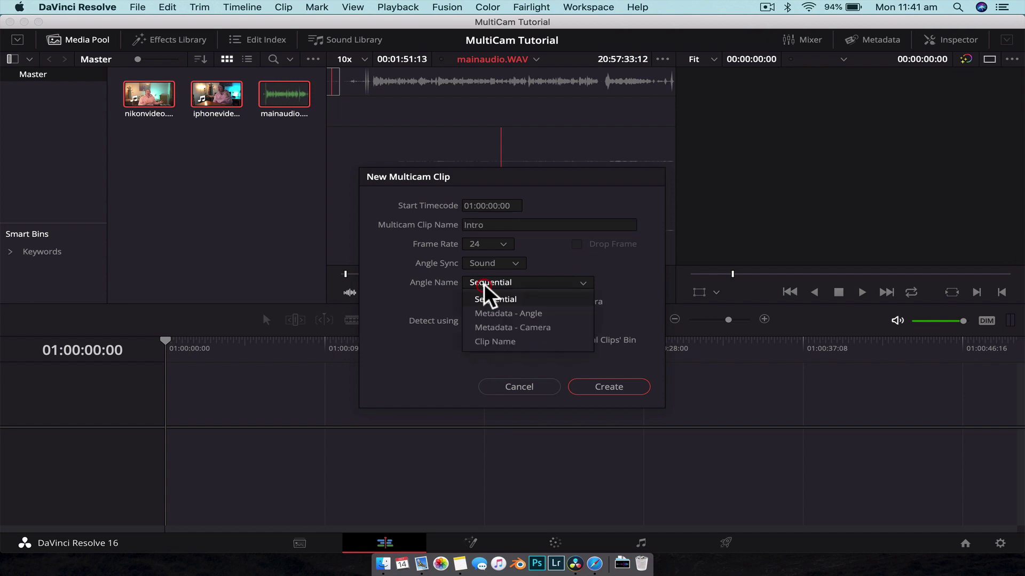
{"action": "left_click", "coordinate": [562, 329]}
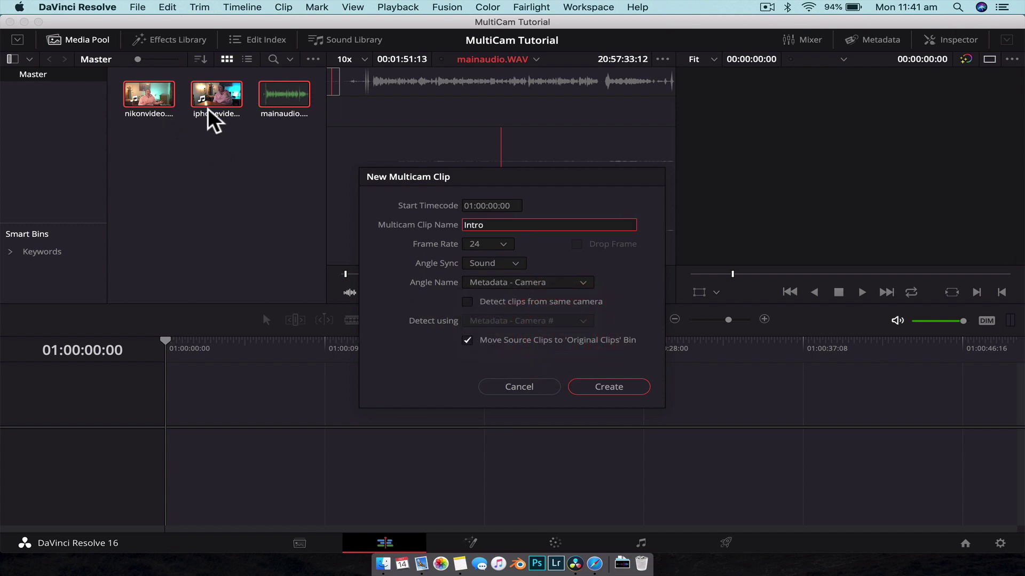
{"action": "left_click", "coordinate": [587, 284]}
{"action": "left_click", "coordinate": [621, 301]}
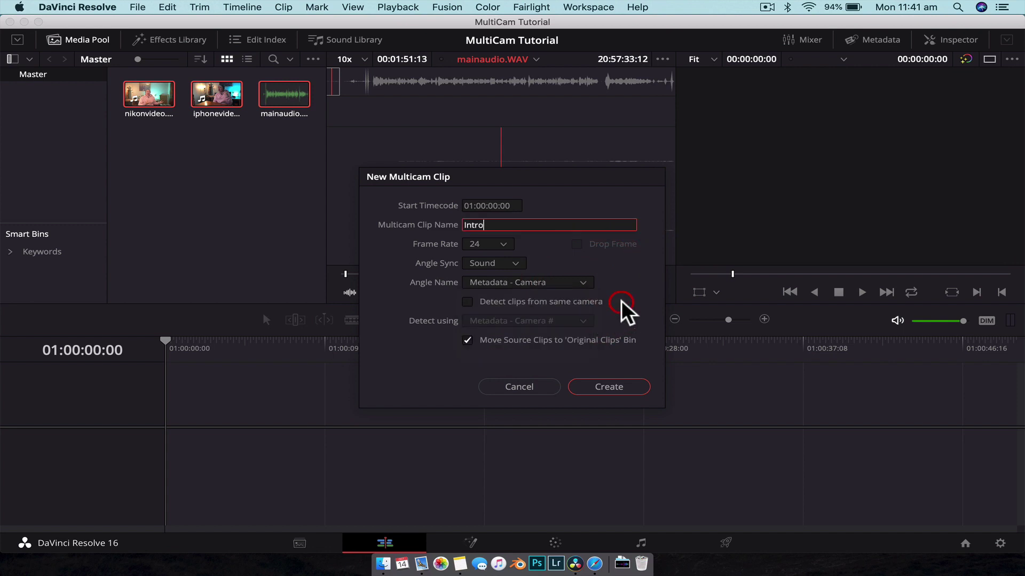
{"action": "left_click", "coordinate": [597, 386]}
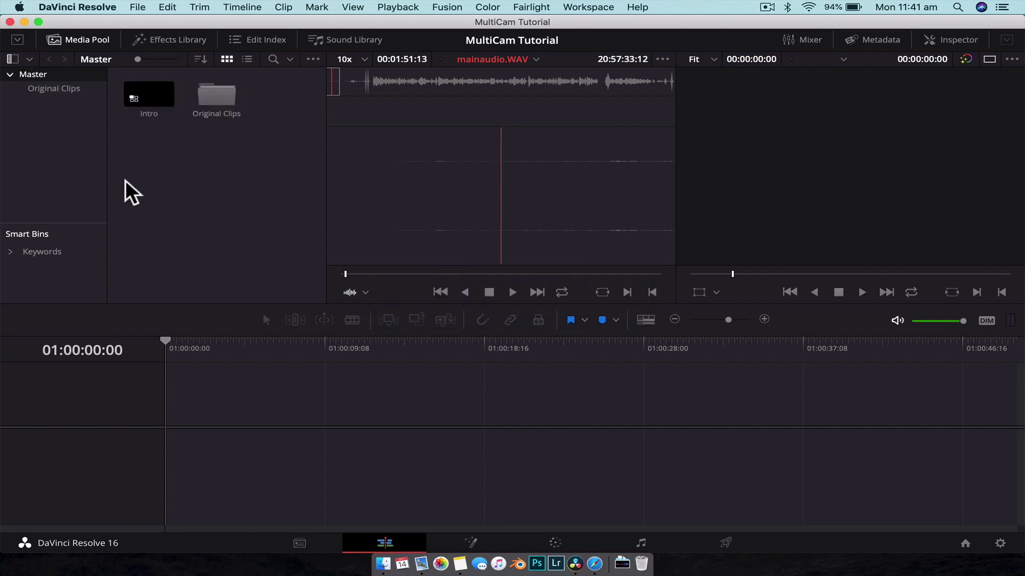
Drag the Intro multicam clip from the Master bin onto a new Timeline 1
{"action": "left_click", "coordinate": [165, 111]}
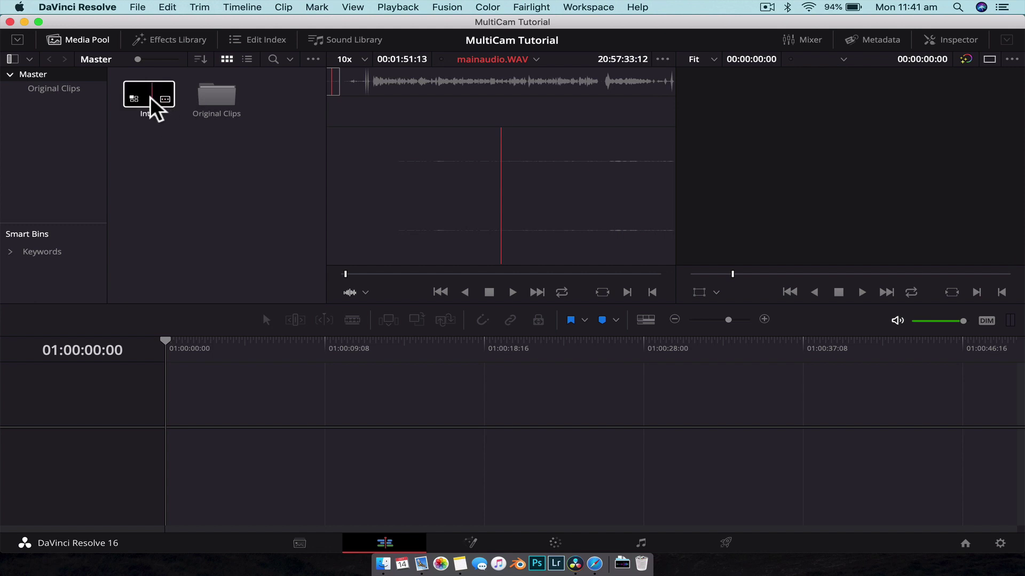
{"action": "double_click", "coordinate": [214, 102]}
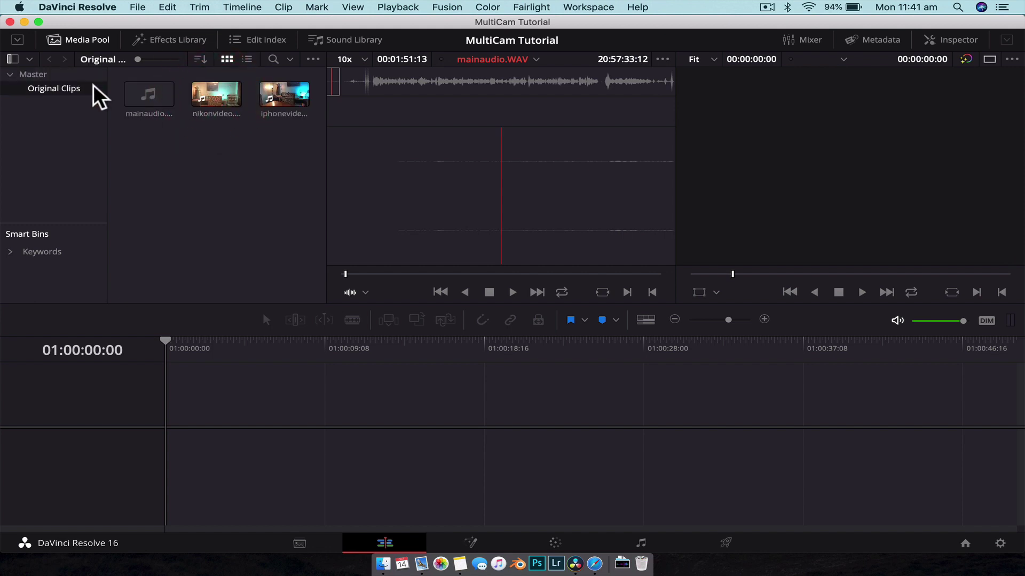
{"action": "left_click", "coordinate": [33, 74]}
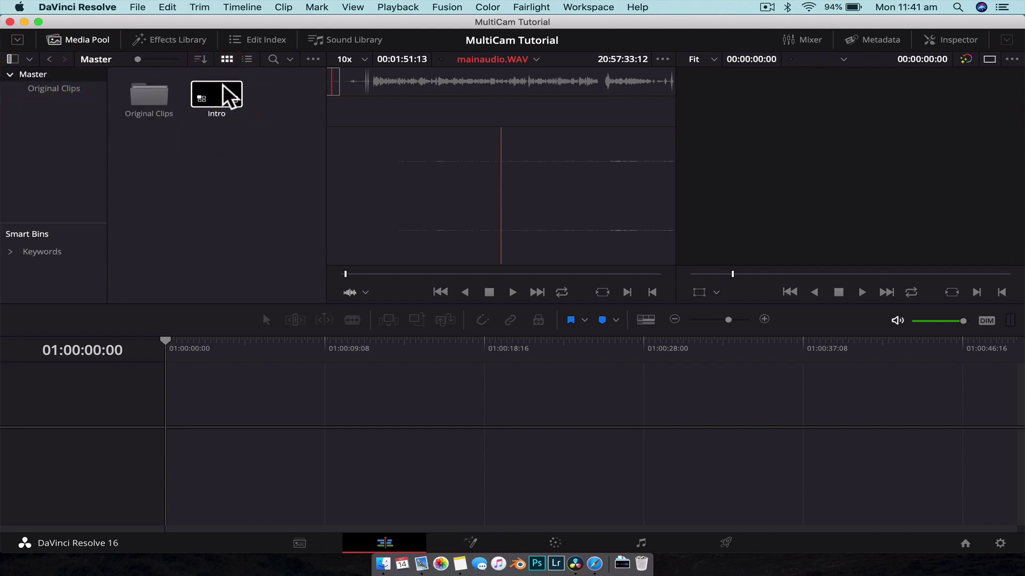
{"action": "left_click_drag", "start_coordinate": [222, 98], "coordinate": [194, 427]}
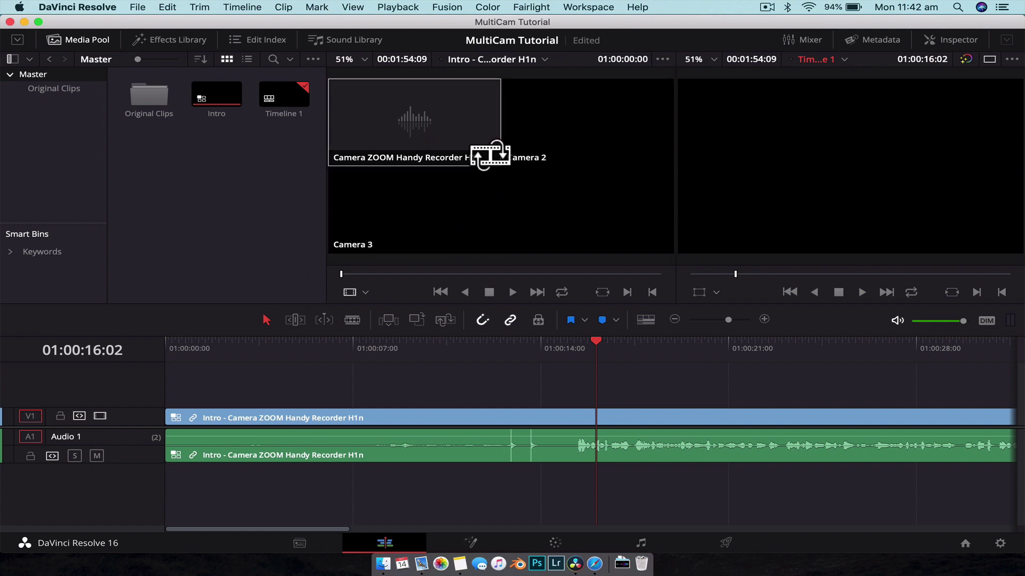
Set the source viewer to Multicam and park the playhead at 01:00:15:02 on the selected clip
{"action": "left_click", "coordinate": [364, 292]}
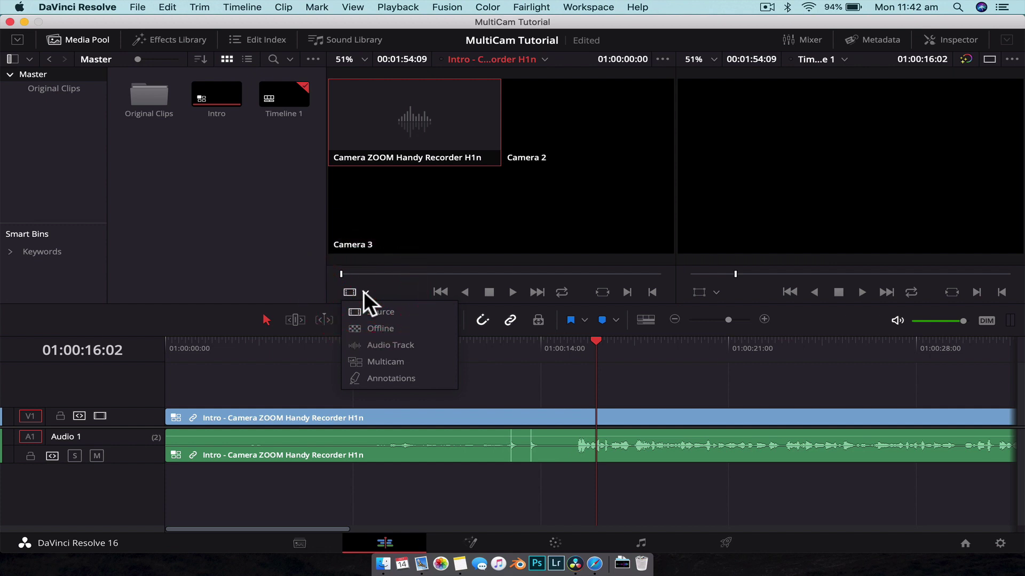
{"action": "left_click", "coordinate": [397, 359]}
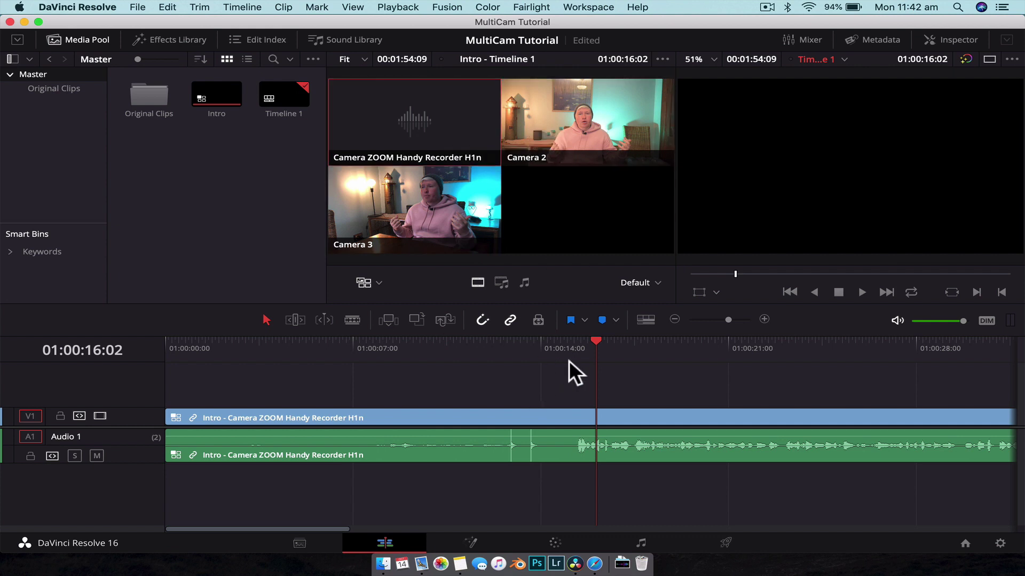
{"action": "left_click", "coordinate": [549, 363]}
{"action": "scroll", "coordinate": [548, 363], "scroll_direction": "right", "scroll_amount": 5}
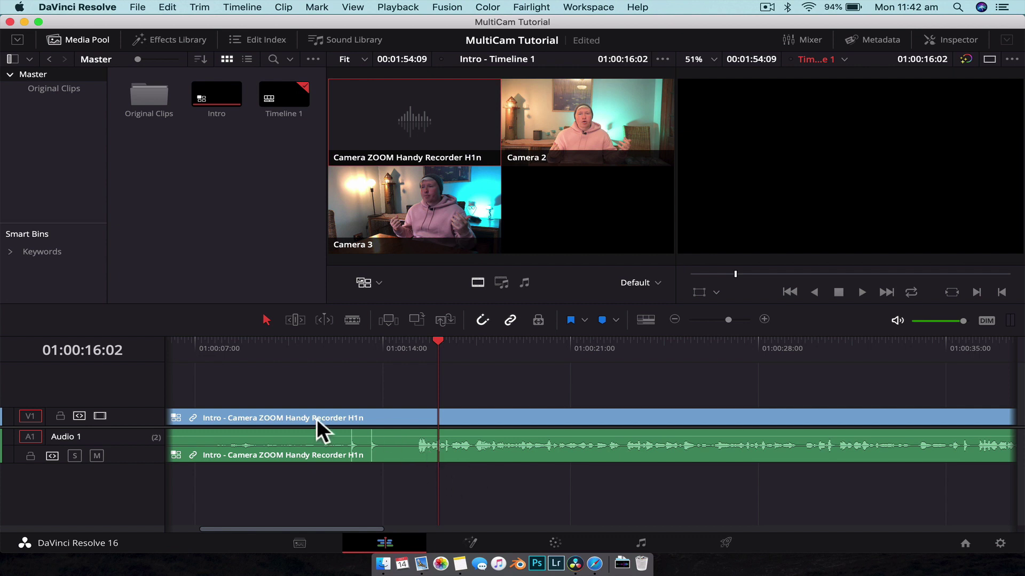
{"action": "left_click_drag", "start_coordinate": [336, 348], "coordinate": [412, 350]}
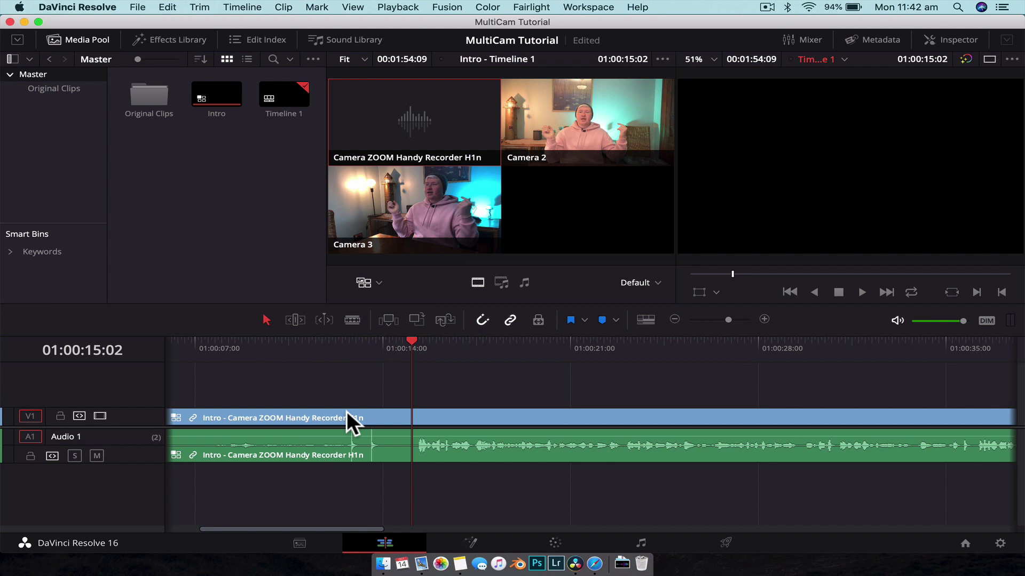
{"action": "left_click", "coordinate": [407, 414]}
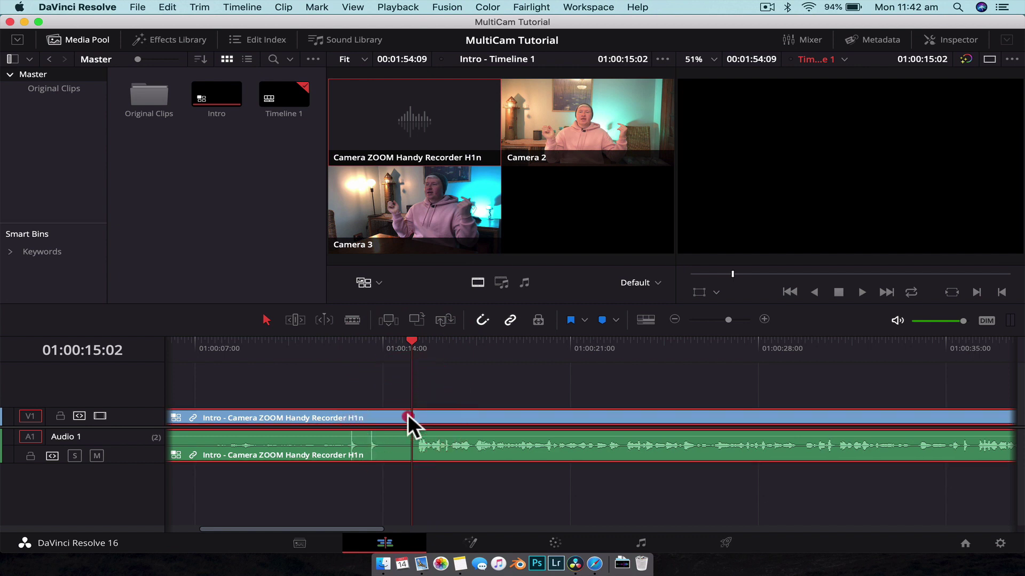
{"action": "right_click", "coordinate": [408, 414]}
Switch the timeline's Intro clip to the Camera 2 angle and return the playhead to about 01:00:15:08
{"action": "left_click", "coordinate": [385, 376]}
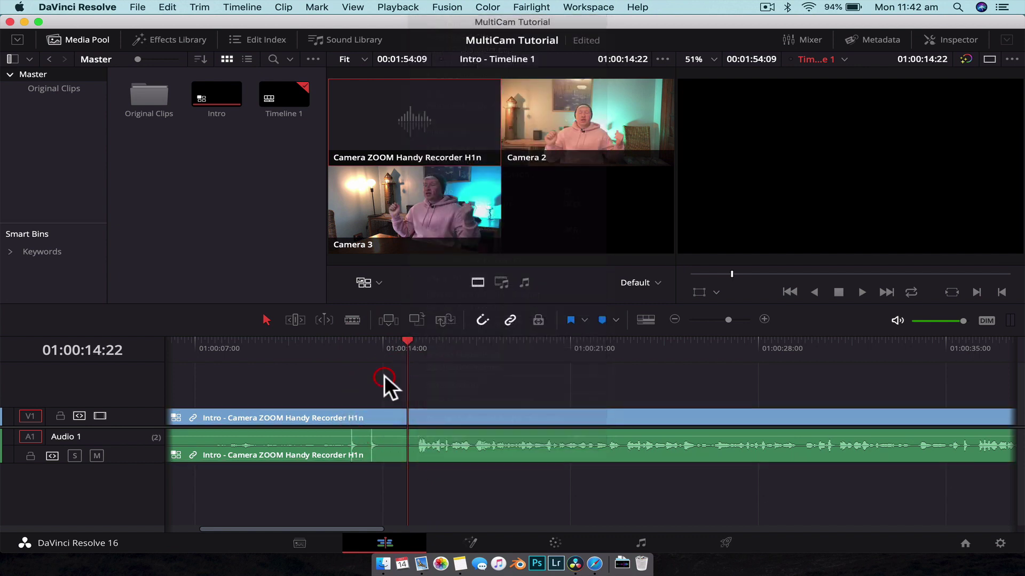
{"action": "right_click", "coordinate": [391, 414]}
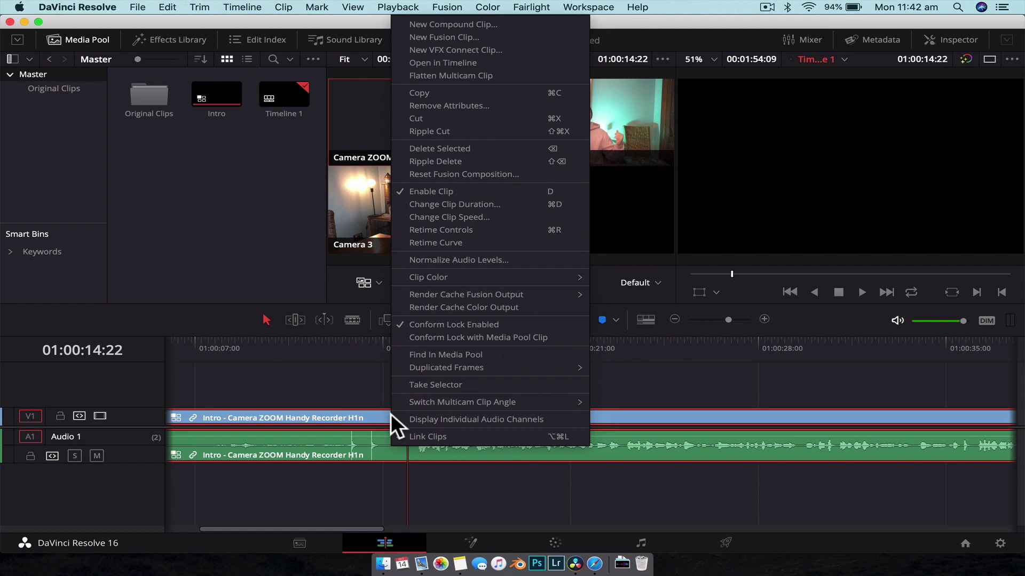
{"action": "mouse_move", "coordinate": [431, 402]}
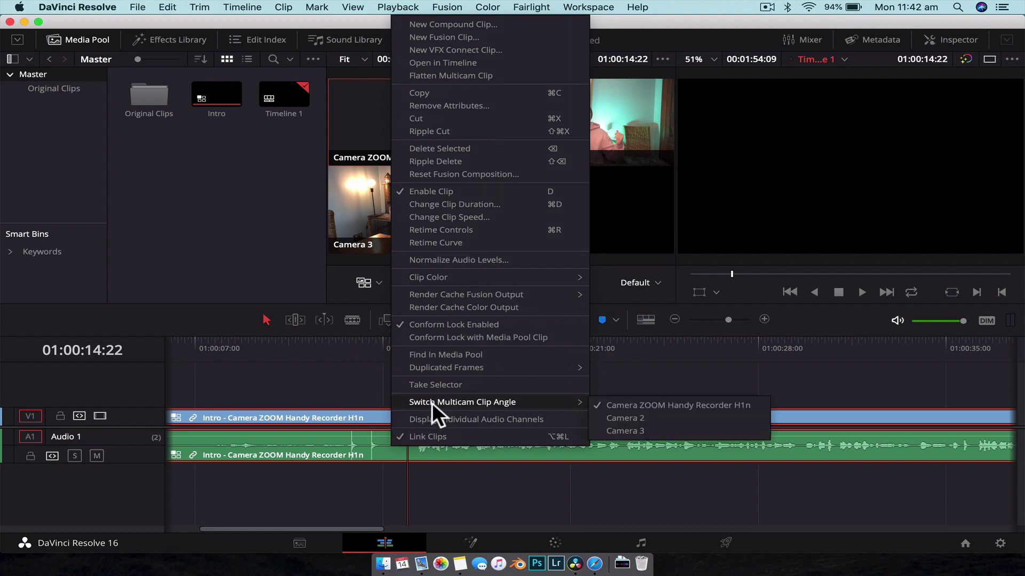
{"action": "left_click", "coordinate": [623, 418]}
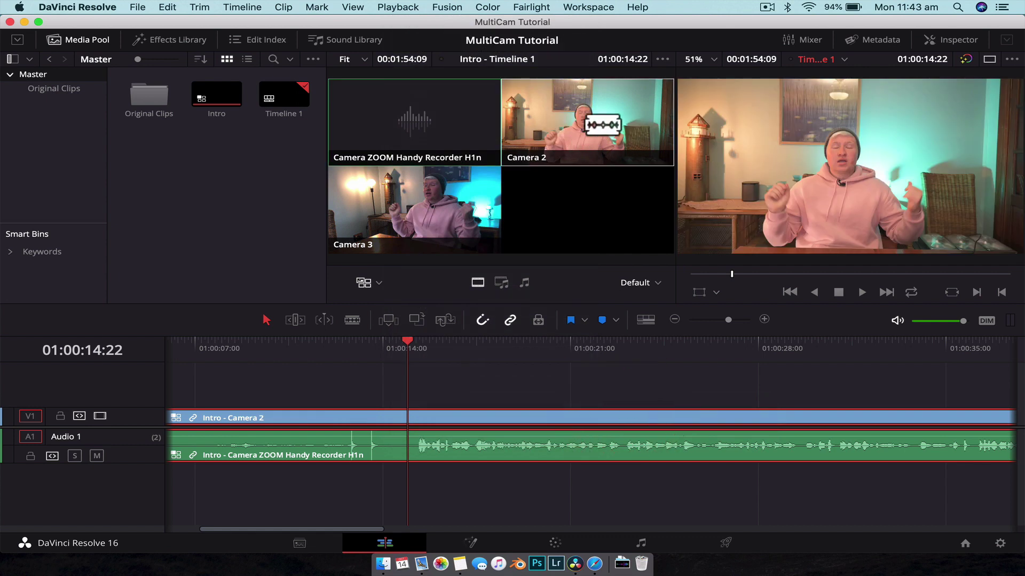
{"action": "left_click", "coordinate": [419, 373]}
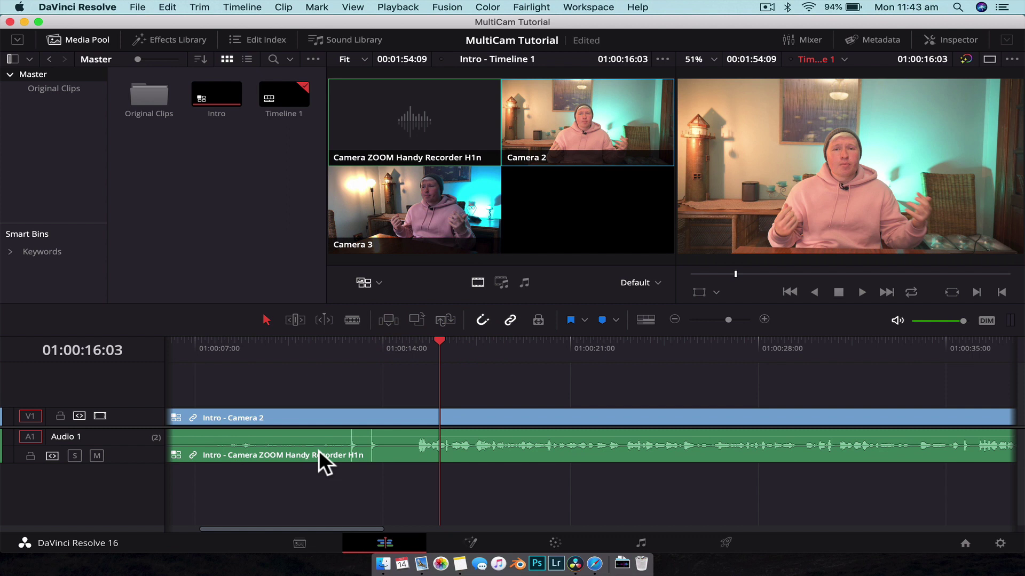
{"action": "left_click_drag", "start_coordinate": [419, 347], "coordinate": [418, 347]}
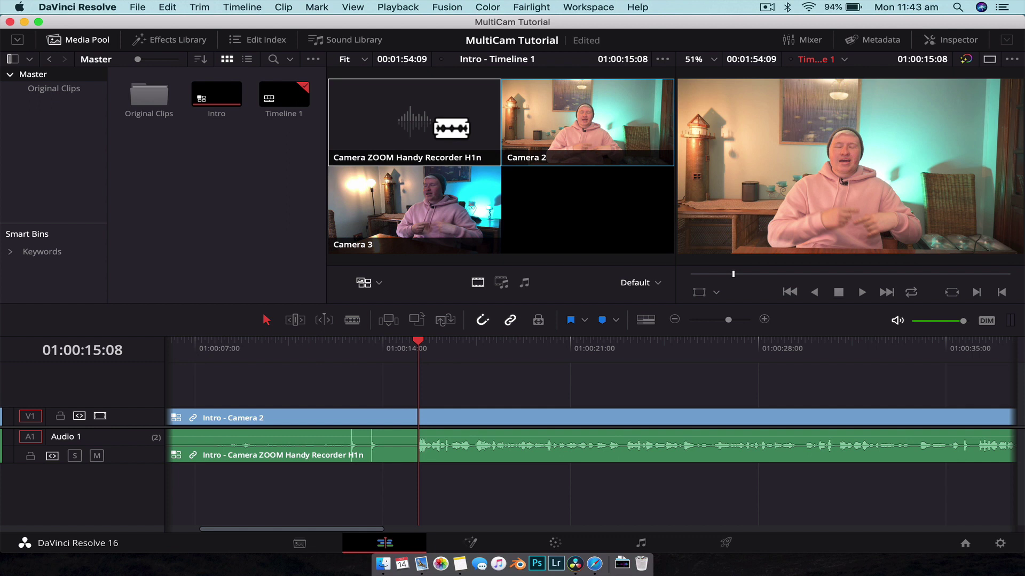
{"action": "right_click", "coordinate": [417, 453]}
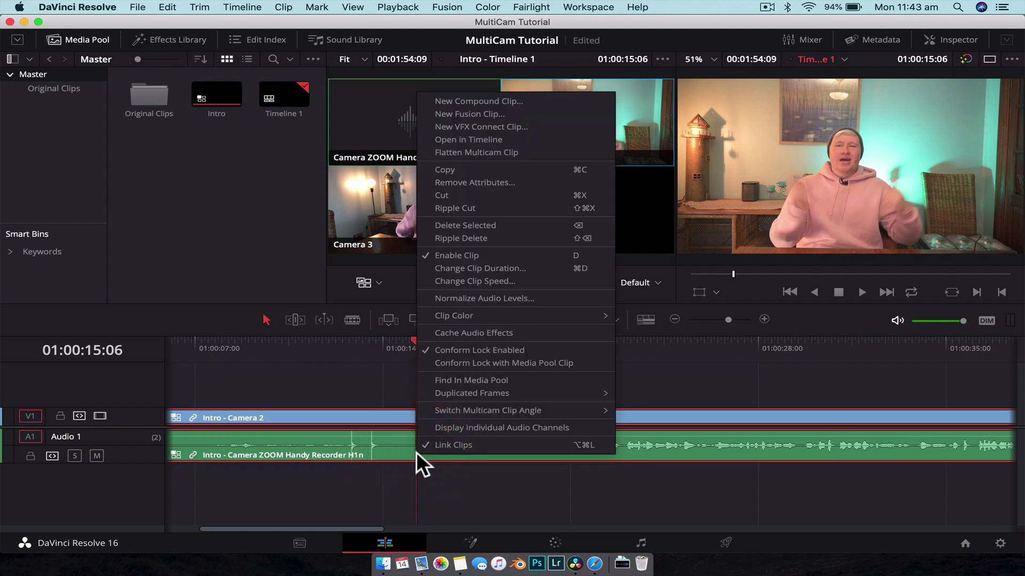
{"action": "mouse_move", "coordinate": [530, 410]}
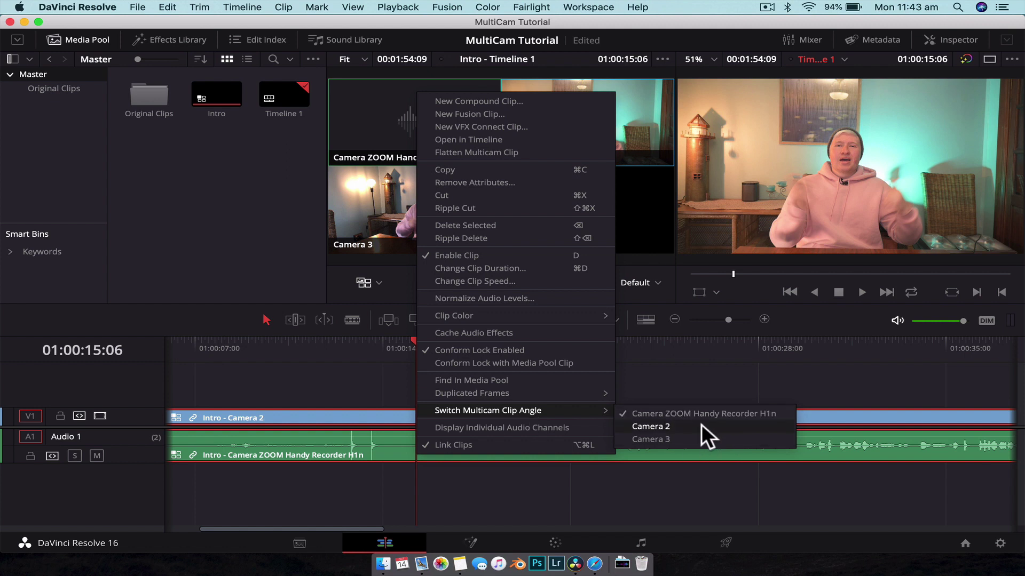
{"action": "left_click", "coordinate": [636, 486]}
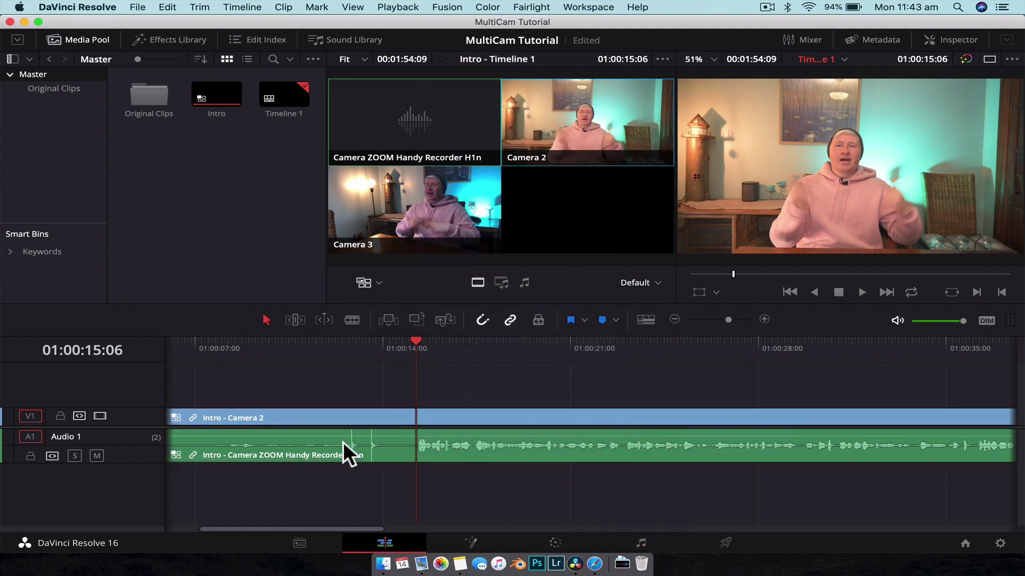
{"action": "left_click_drag", "start_coordinate": [401, 350], "coordinate": [339, 347]}
{"action": "key", "text": "space"}
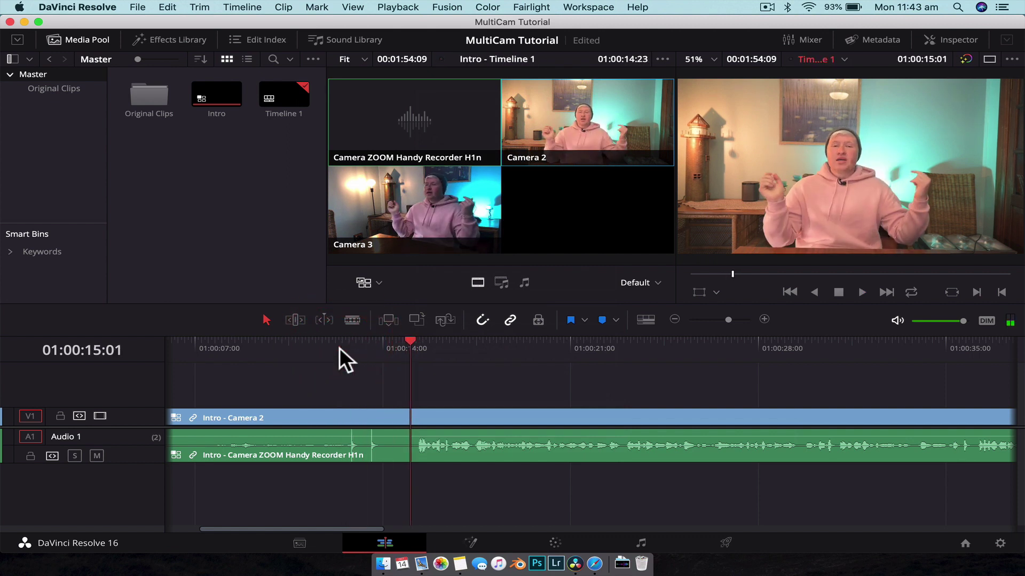
{"action": "key", "text": "Home"}
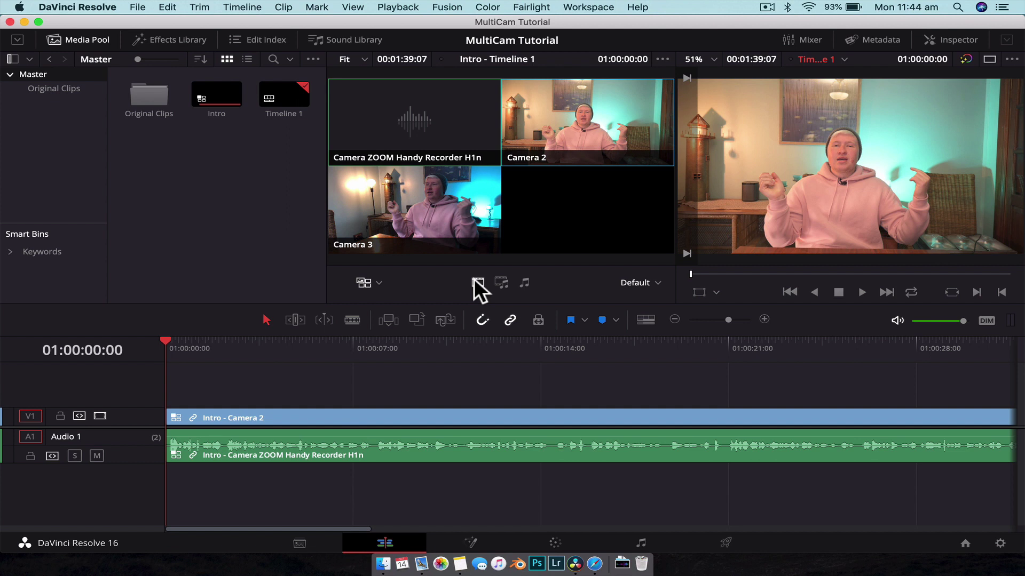
Cut to Camera 3 at 01:00:04:04 and set angle switching to video only
{"action": "left_click_drag", "start_coordinate": [166, 344], "coordinate": [276, 344]}
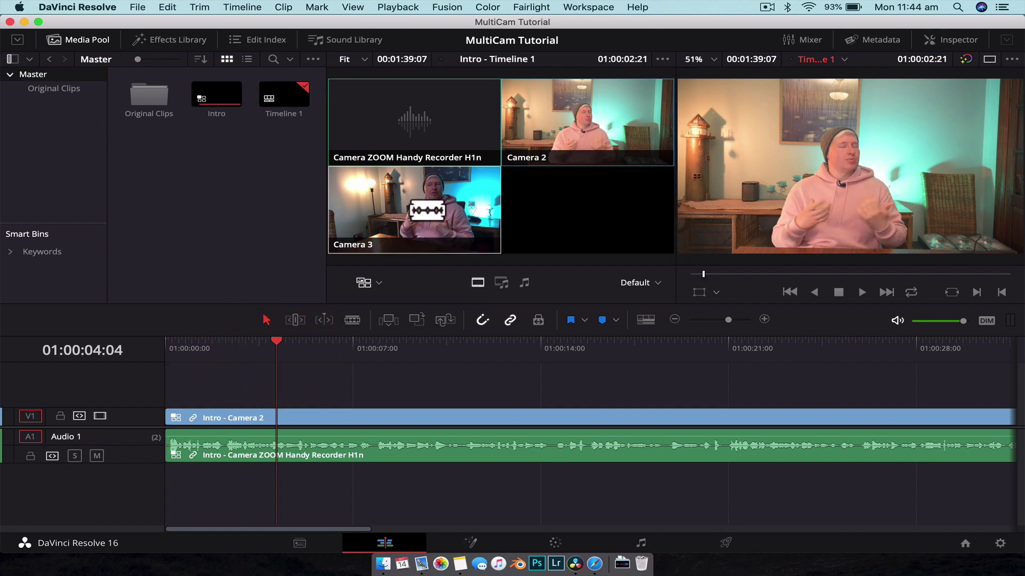
{"action": "left_click", "coordinate": [426, 210]}
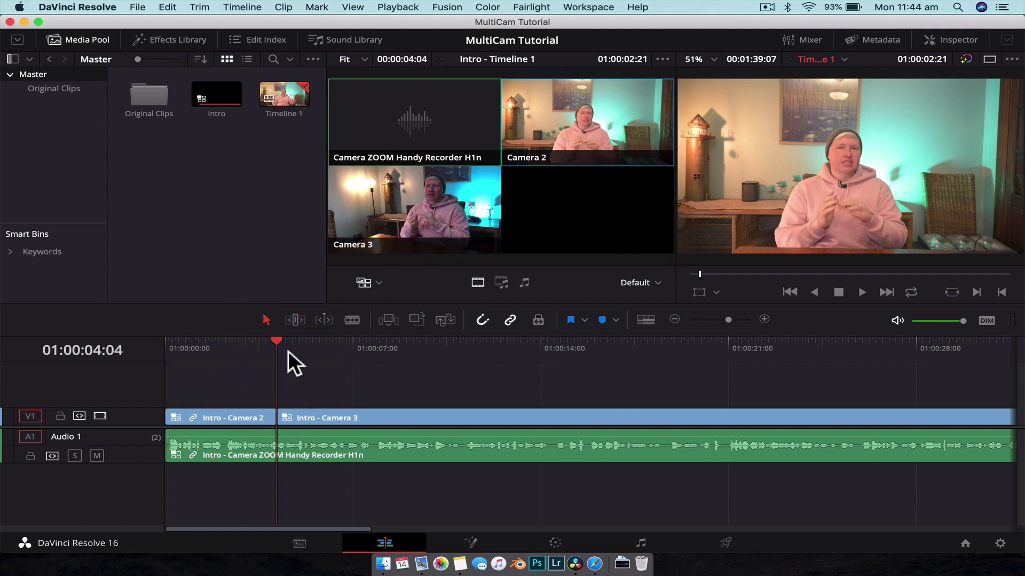
{"action": "mouse_move", "coordinate": [288, 350]}
{"action": "left_mouse_down"}
{"action": "mouse_move", "coordinate": [299, 351]}
{"action": "mouse_move", "coordinate": [263, 350]}
{"action": "mouse_move", "coordinate": [279, 351]}
{"action": "left_mouse_up"}
{"action": "left_click", "coordinate": [501, 282]}
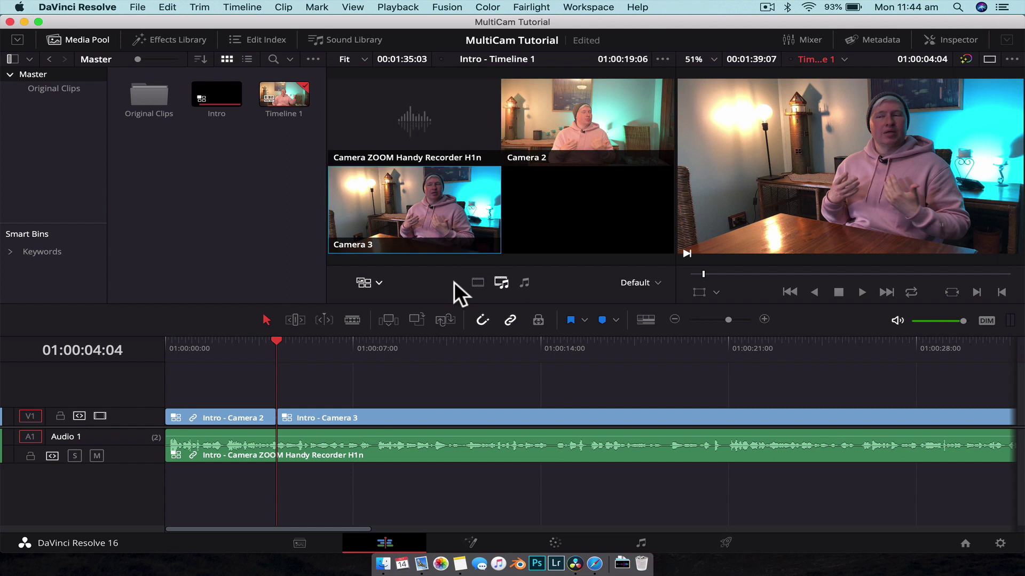
{"action": "left_click", "coordinate": [477, 283]}
During playback, live-cut alternately to Camera 2 and Camera 3 four times
{"action": "key", "text": "space"}
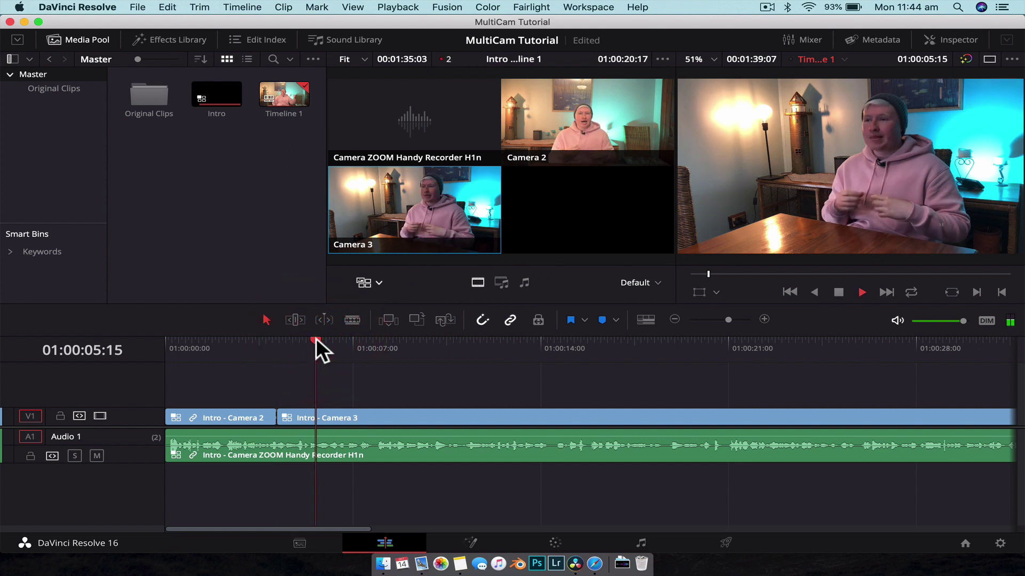
{"action": "left_click", "coordinate": [603, 123]}
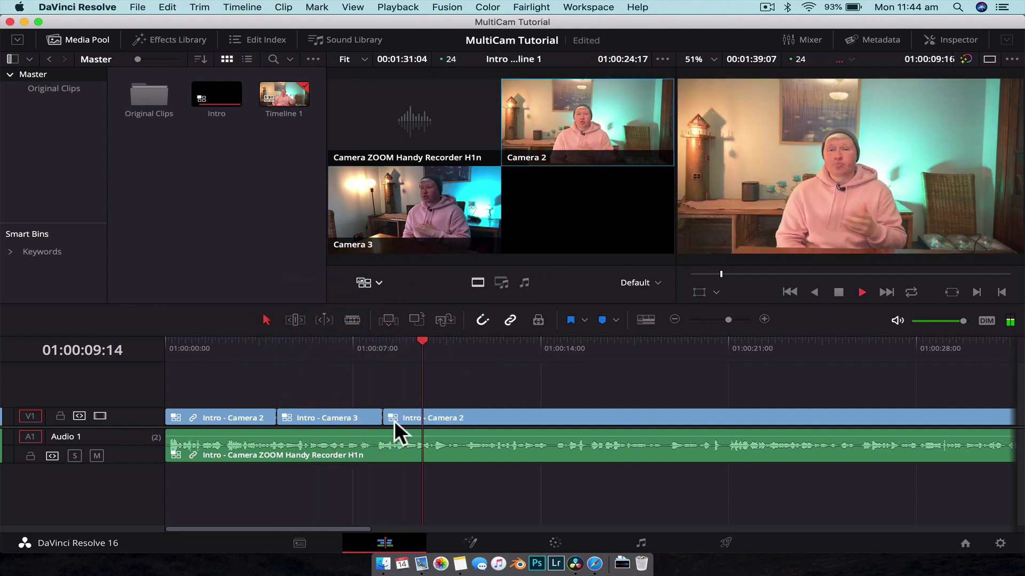
{"action": "left_click", "coordinate": [438, 199]}
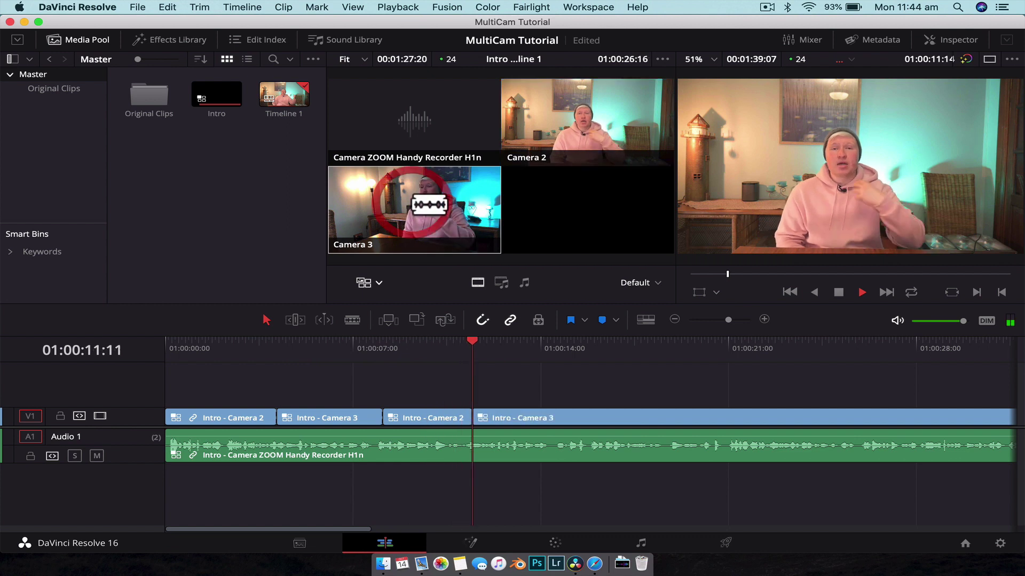
{"action": "left_click", "coordinate": [623, 102]}
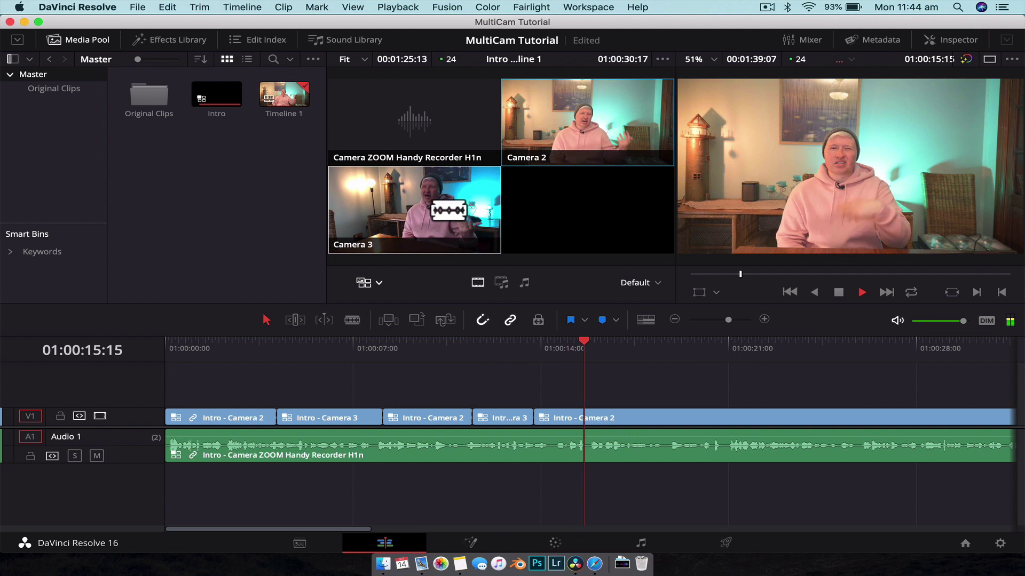
{"action": "left_click", "coordinate": [449, 209]}
{"action": "key", "text": "space"}
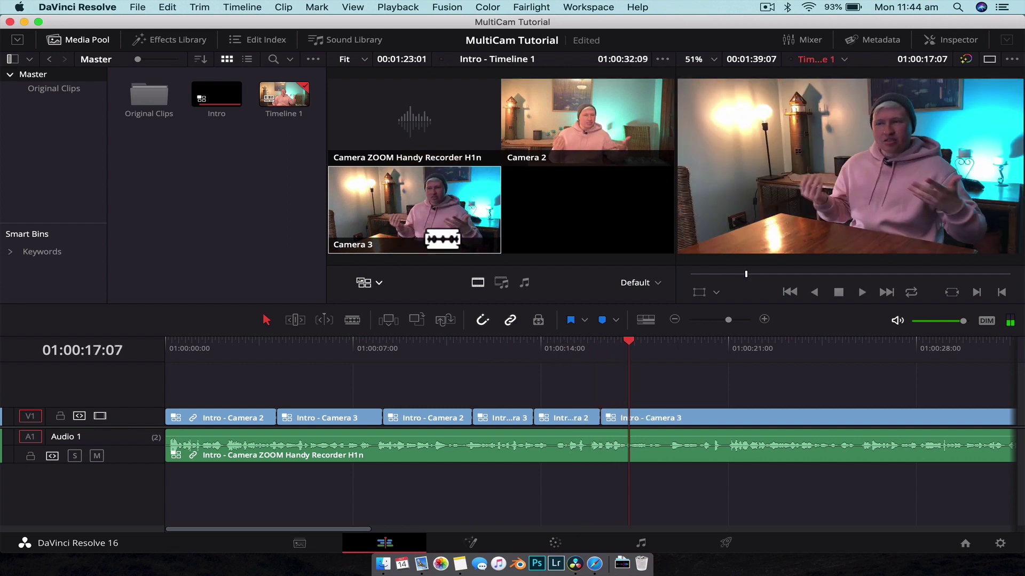
From 01:00:16:06, live-cut three more switches: Camera 2, Camera 3, Camera 2
{"action": "left_click_drag", "start_coordinate": [264, 353], "coordinate": [685, 350]}
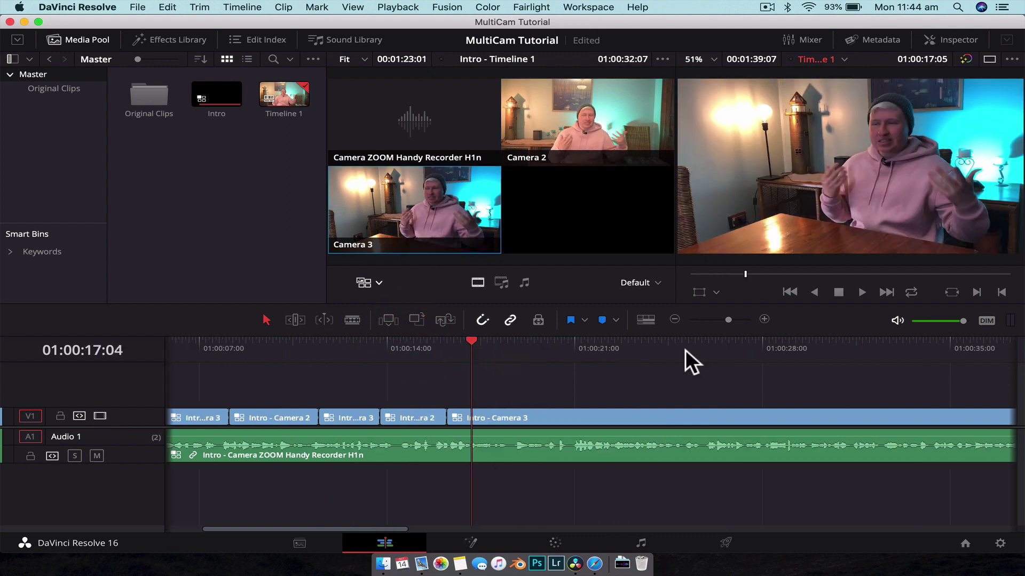
{"action": "left_click", "coordinate": [395, 341]}
{"action": "left_click", "coordinate": [447, 342]}
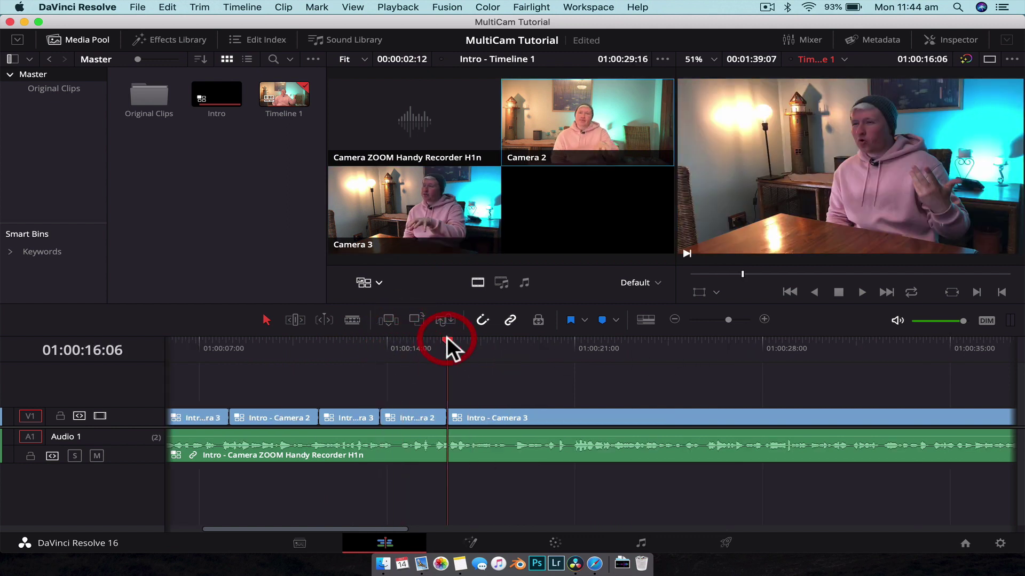
{"action": "key", "text": "space"}
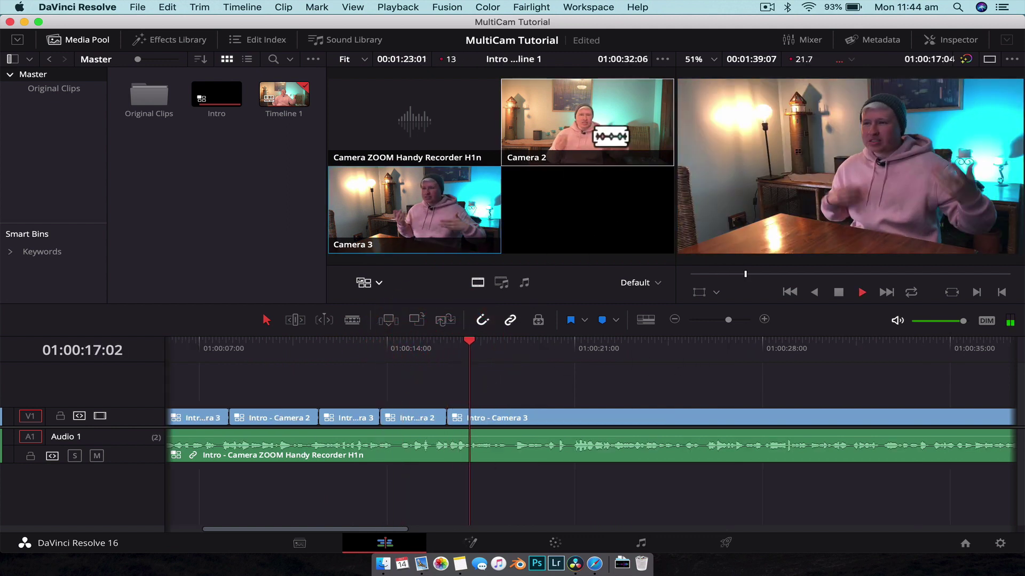
{"action": "left_click", "coordinate": [608, 122]}
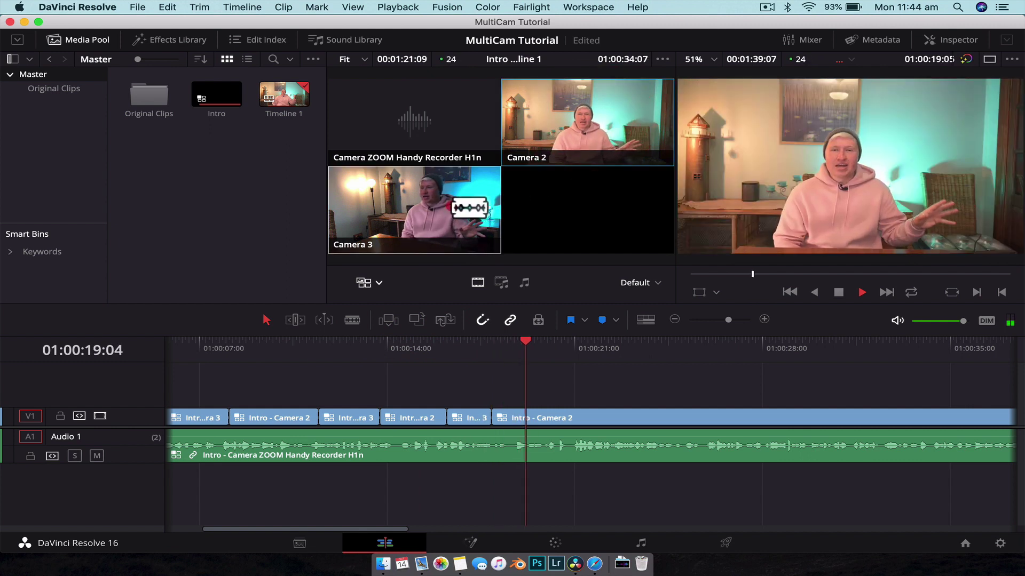
{"action": "left_click", "coordinate": [469, 201]}
{"action": "left_click", "coordinate": [609, 127]}
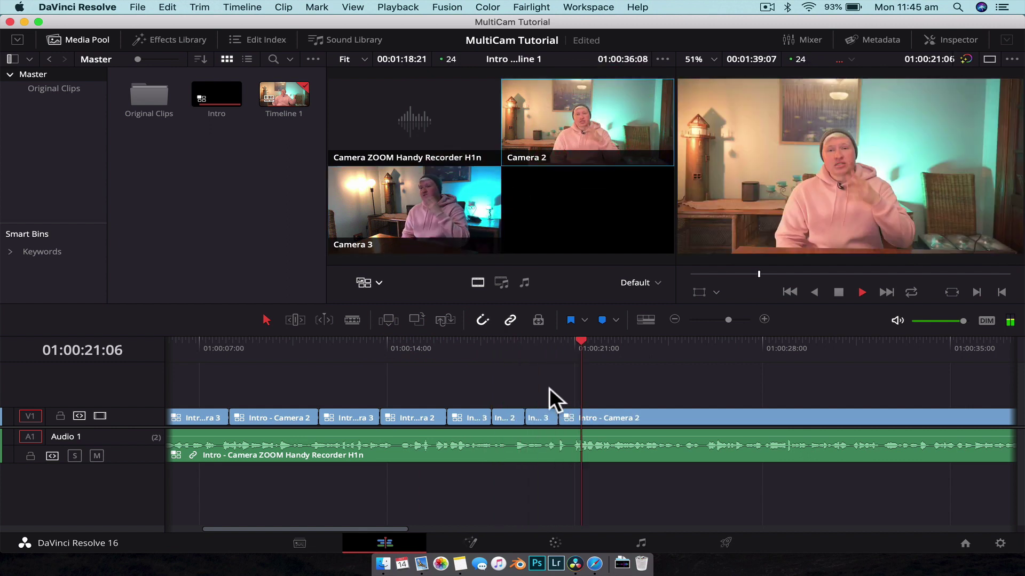
{"action": "key", "text": "space"}
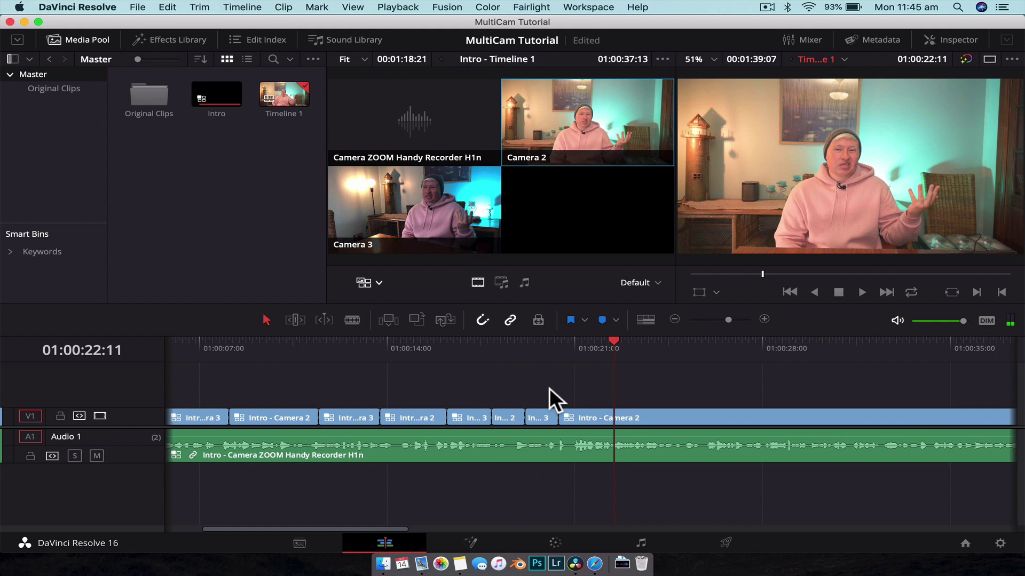